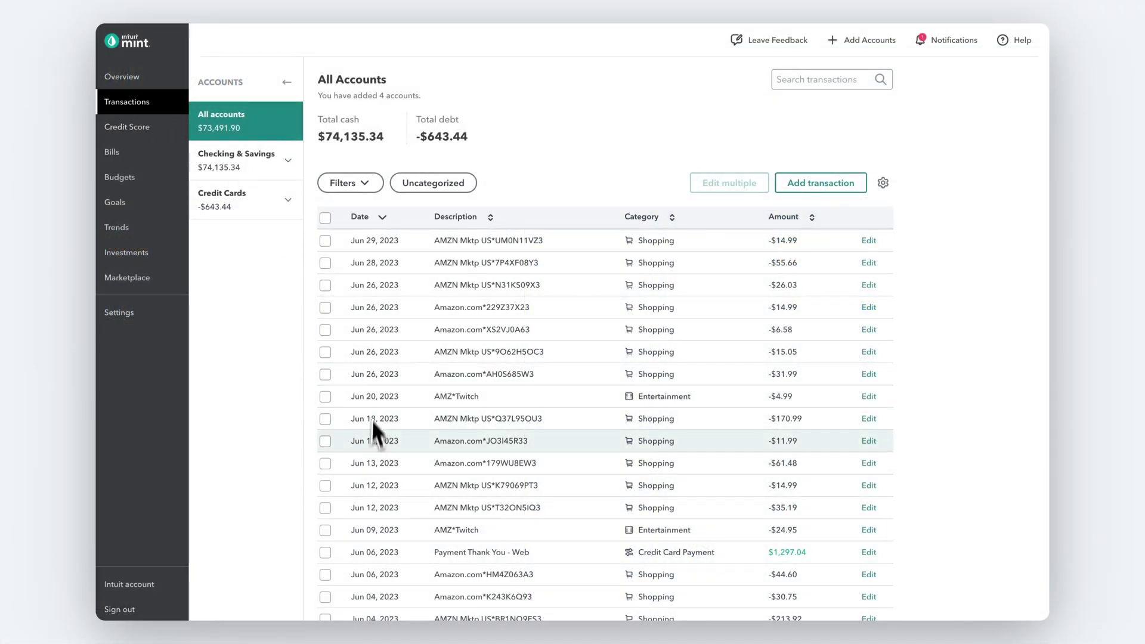
Export all 1409 Mint transactions to a CSV file, leaving the date filter unchanged
{"action": "scroll", "coordinate": [366, 457], "scroll_direction": "down", "scroll_amount": 12}
{"action": "scroll", "coordinate": [366, 460], "scroll_direction": "down", "scroll_amount": 3}
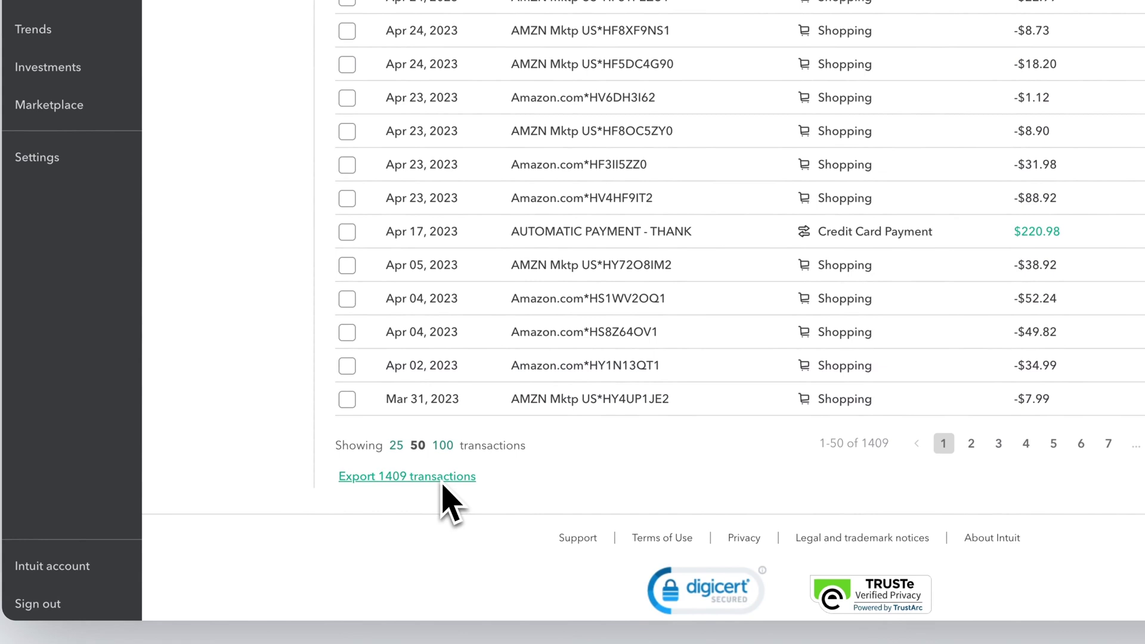
{"action": "scroll", "coordinate": [442, 484], "scroll_direction": "up", "scroll_amount": 15}
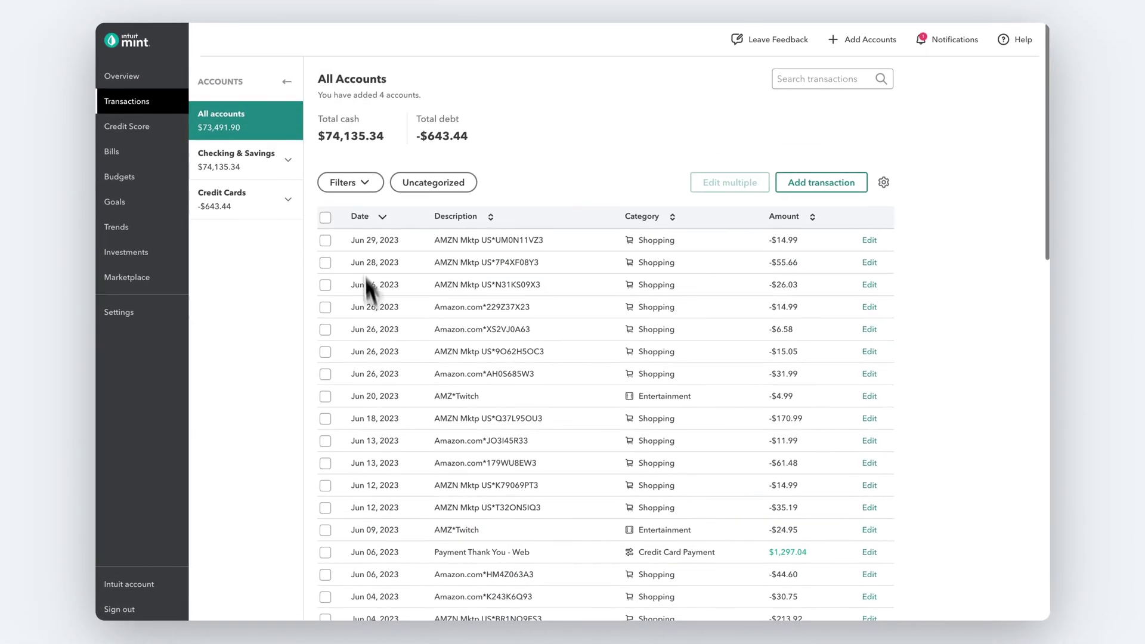
{"action": "left_click", "coordinate": [351, 183]}
{"action": "left_click", "coordinate": [342, 401]}
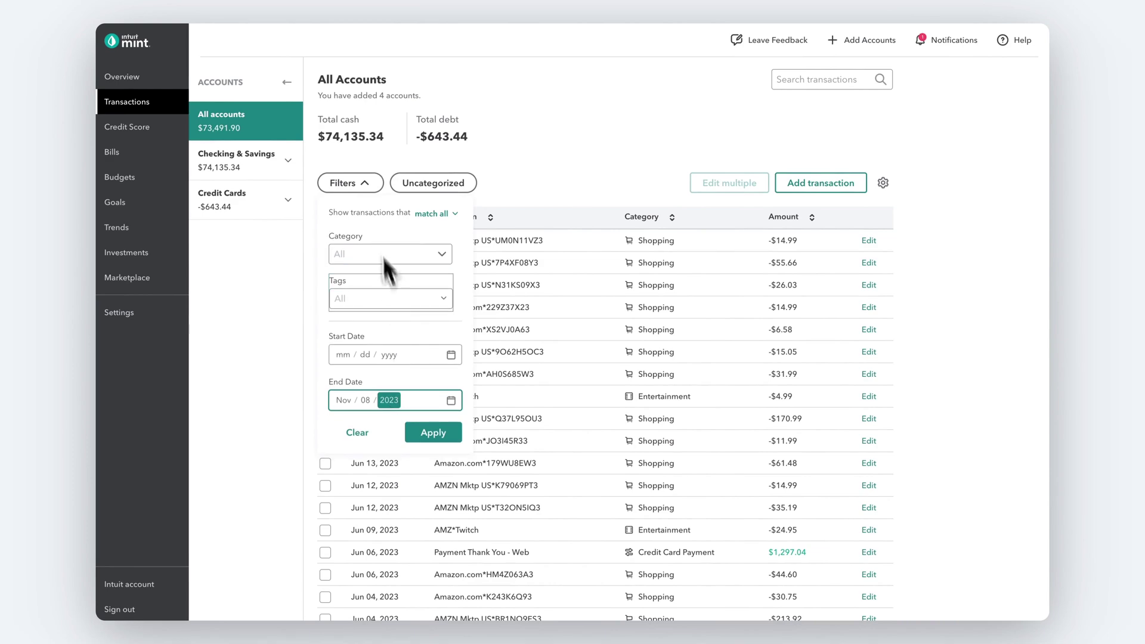
{"action": "left_click", "coordinate": [361, 186]}
{"action": "scroll", "coordinate": [371, 485], "scroll_direction": "down", "scroll_amount": 15}
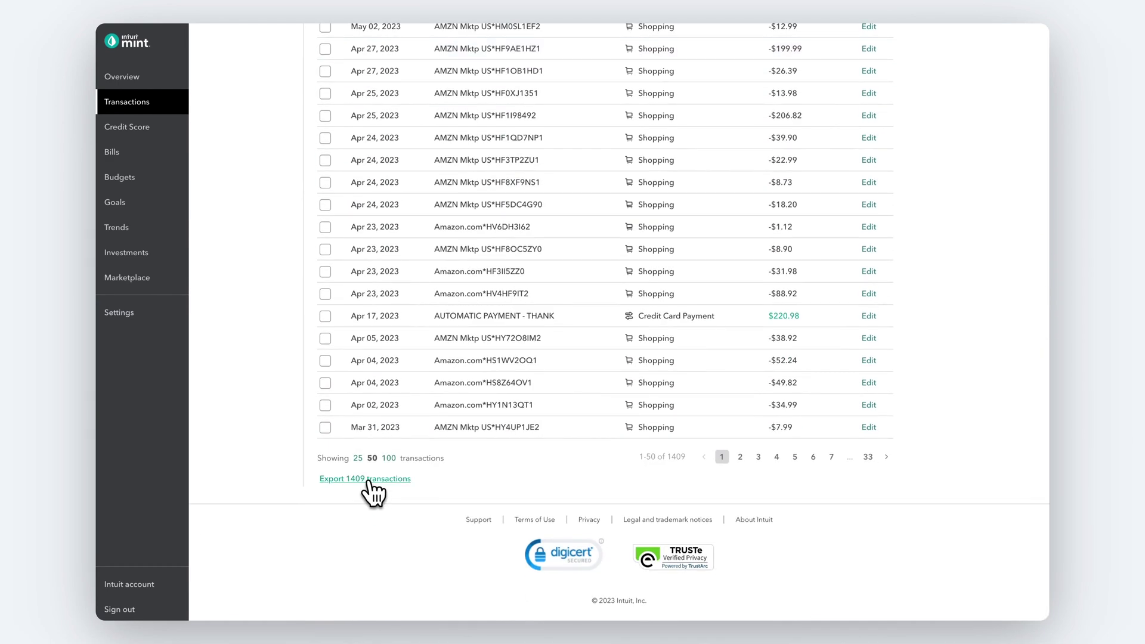
{"action": "left_click", "coordinate": [368, 481]}
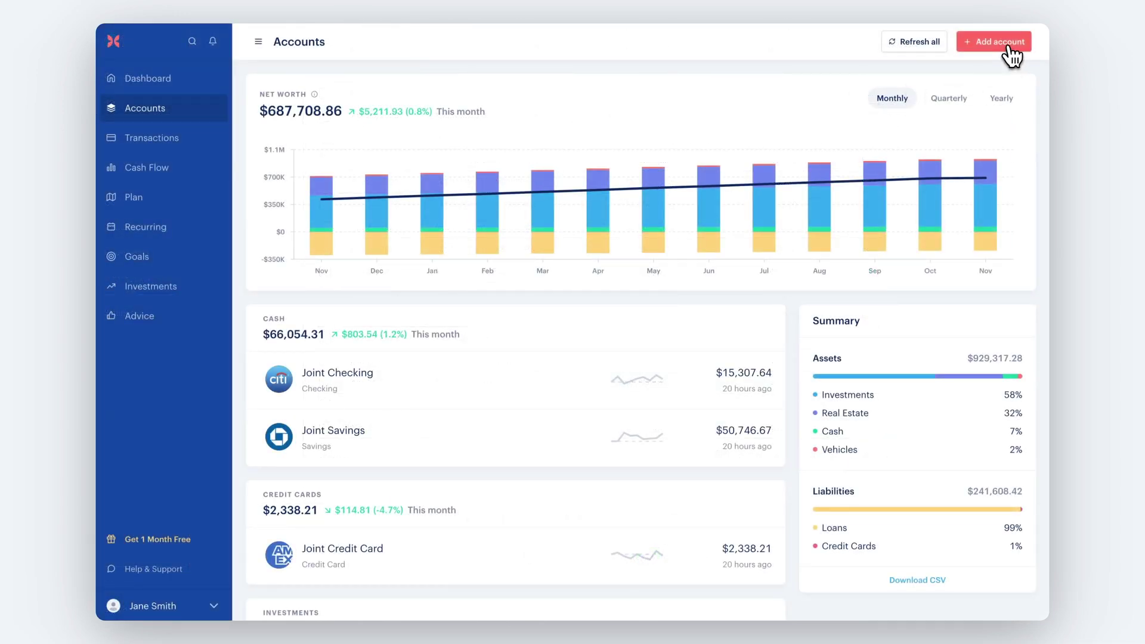
Browse the bank, investment and asset account types offered for a new account
{"action": "left_click", "coordinate": [1007, 48]}
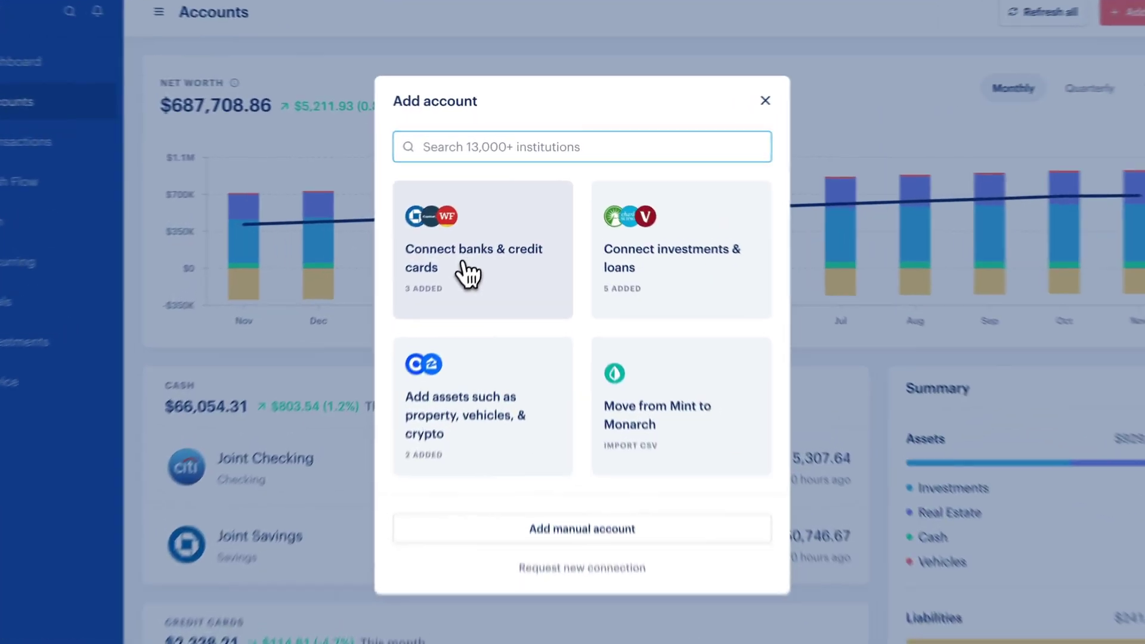
{"action": "left_click", "coordinate": [468, 274]}
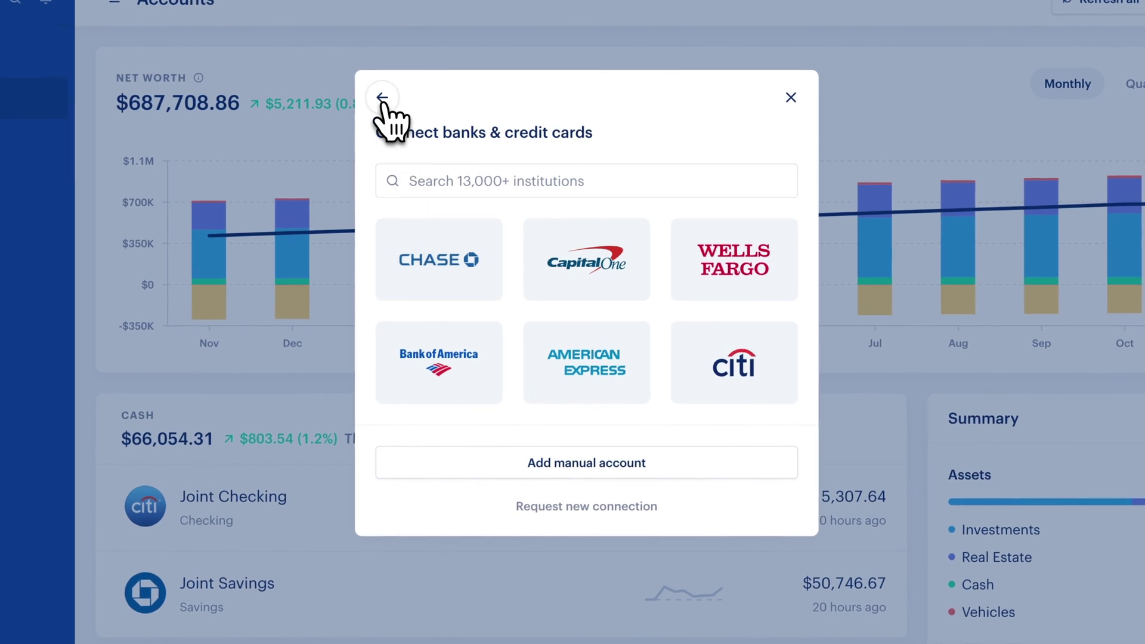
{"action": "left_click", "coordinate": [382, 97]}
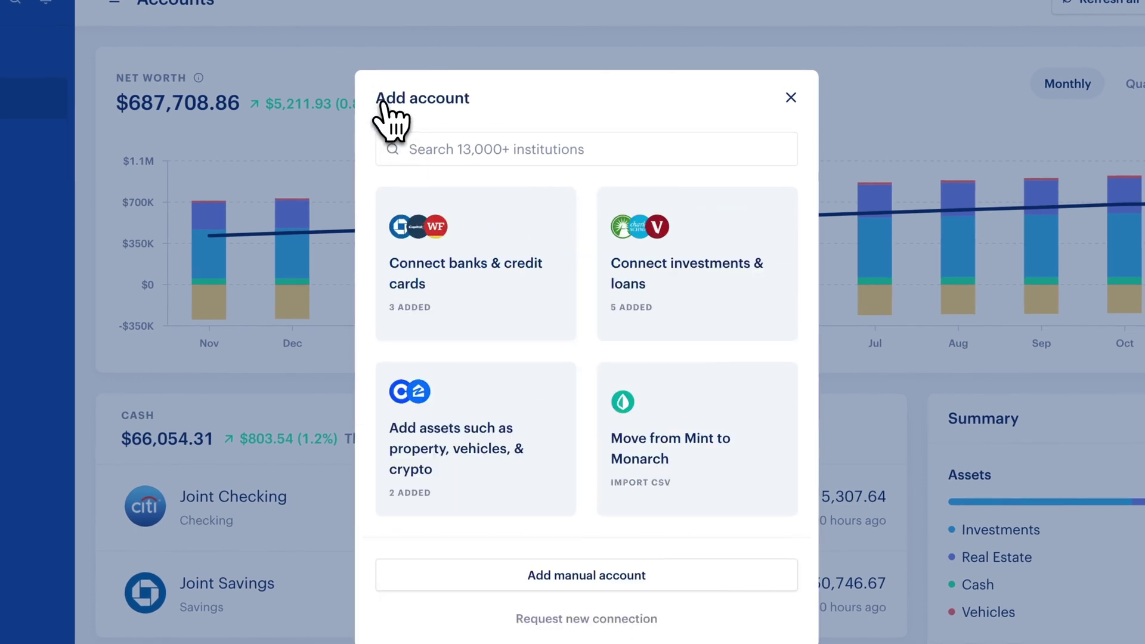
{"action": "left_click", "coordinate": [697, 269]}
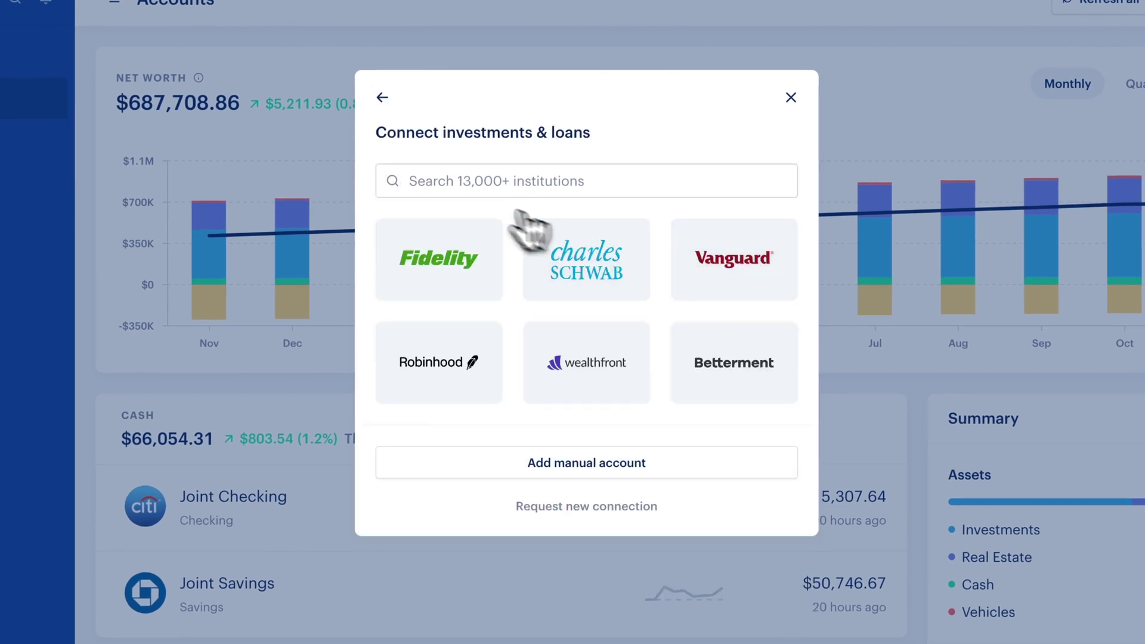
{"action": "left_click", "coordinate": [382, 98]}
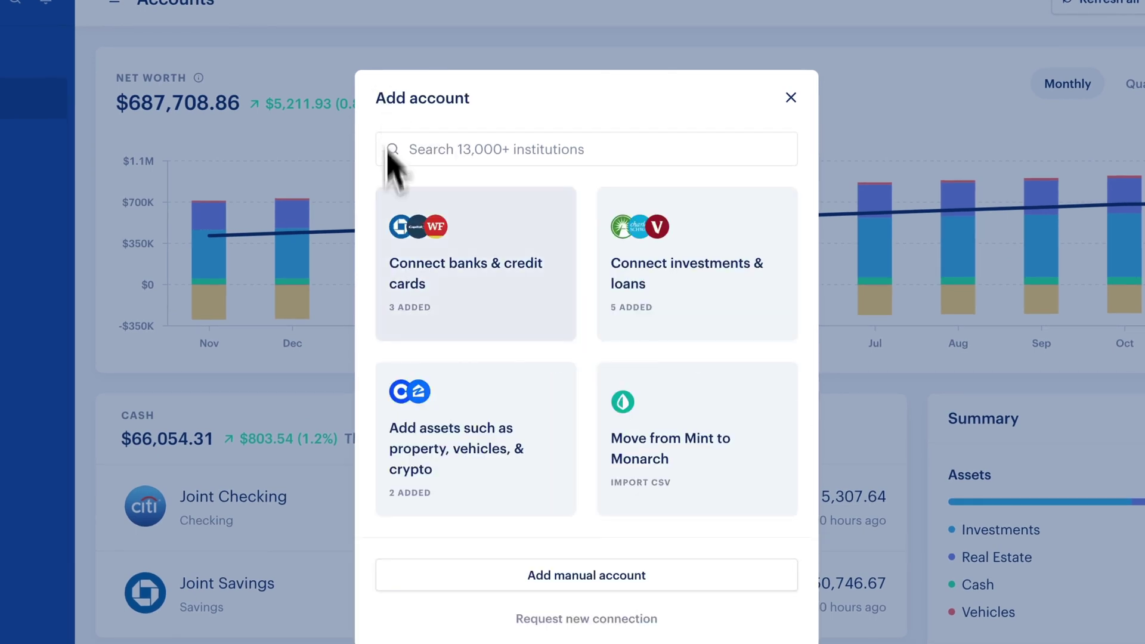
{"action": "left_click", "coordinate": [454, 462]}
{"action": "left_click", "coordinate": [382, 97]}
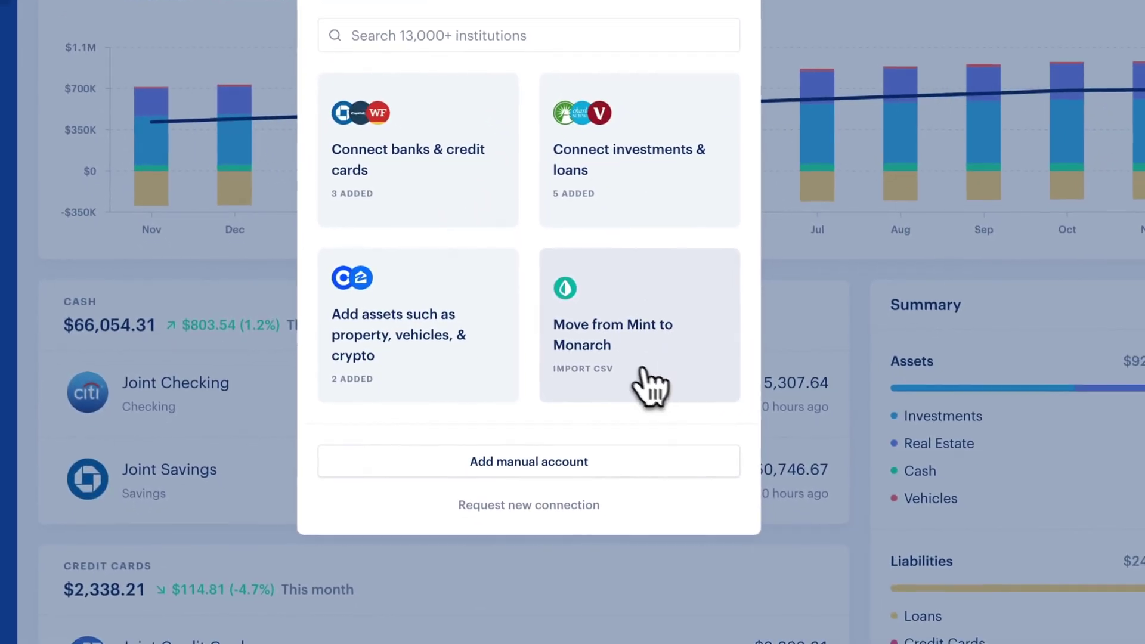
Choose 'Move from Mint to Monarch' and upload transactions.csv for tag mapping
{"action": "left_click", "coordinate": [668, 369]}
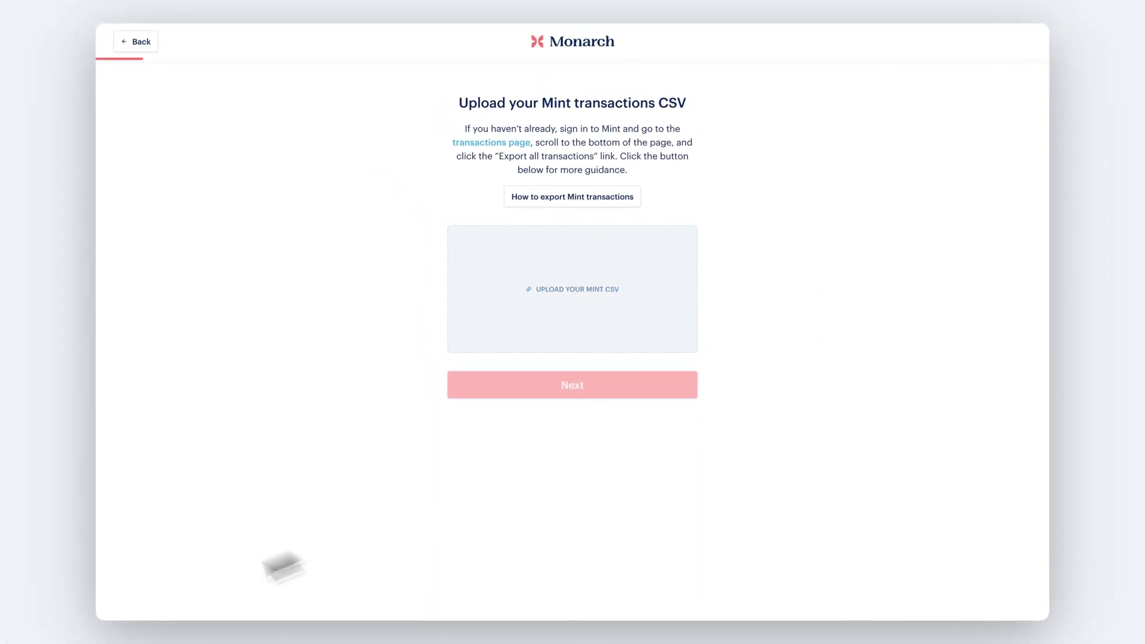
{"action": "left_click_drag", "start_coordinate": [179, 641], "coordinate": [574, 289]}
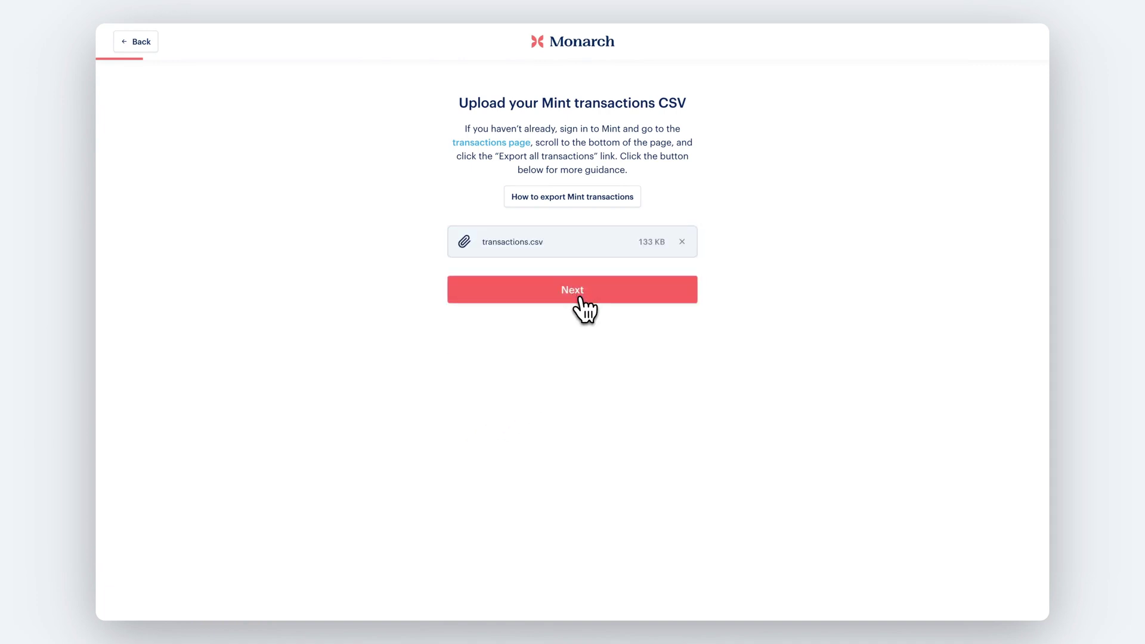
{"action": "left_click", "coordinate": [583, 304]}
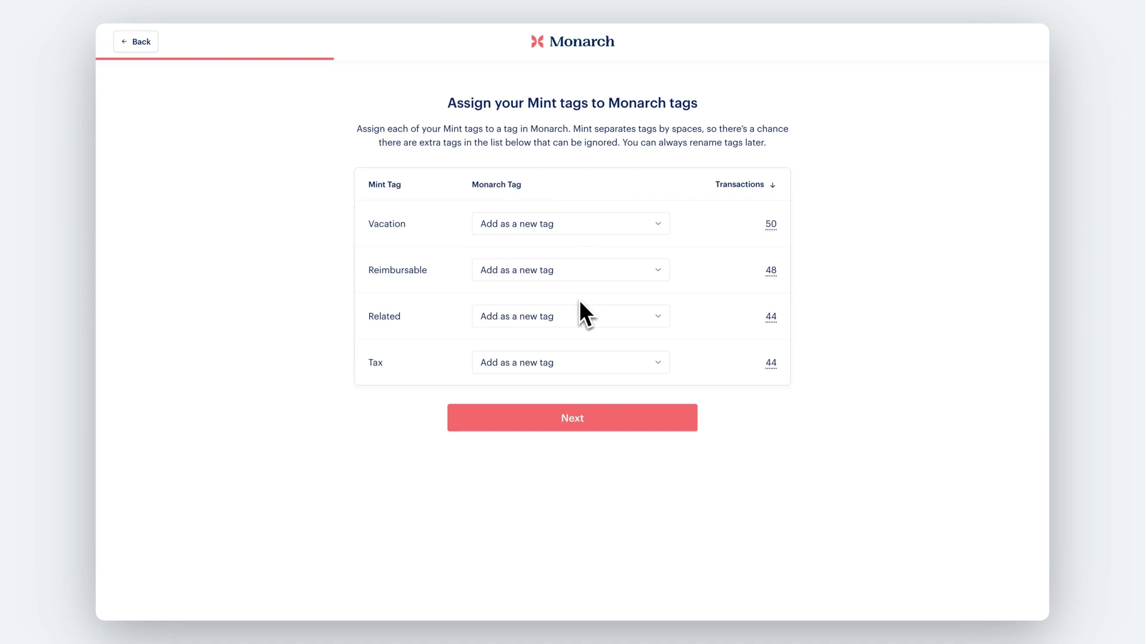
Add Vacation as a new tag and map Reimbursable to Reimburse
{"action": "left_click", "coordinate": [506, 223]}
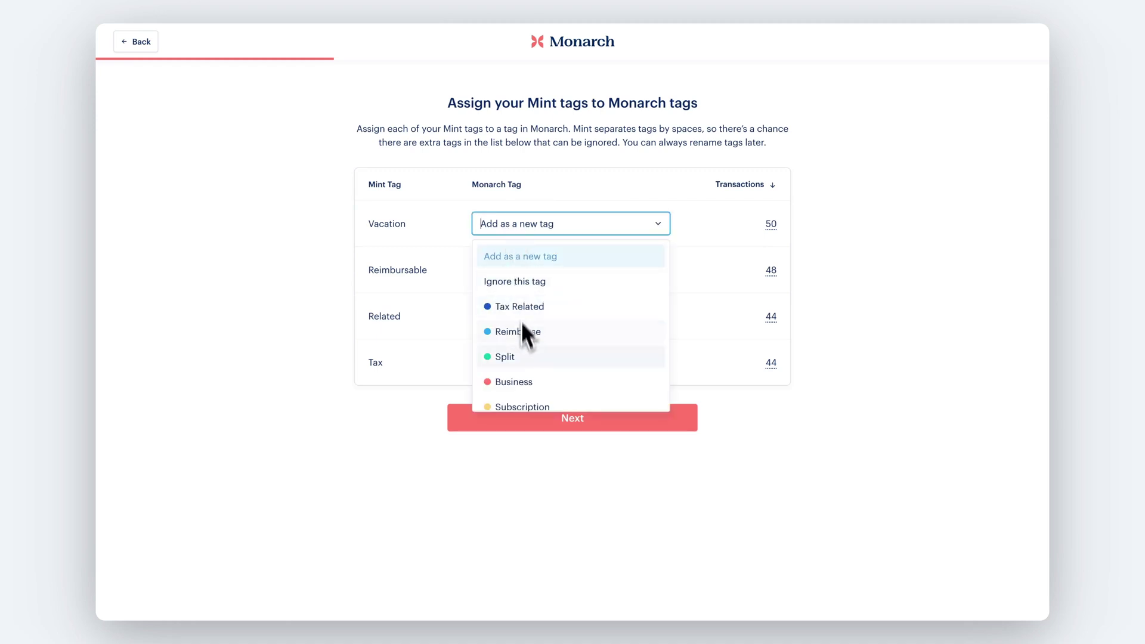
{"action": "left_click", "coordinate": [524, 261]}
{"action": "left_click", "coordinate": [521, 273]}
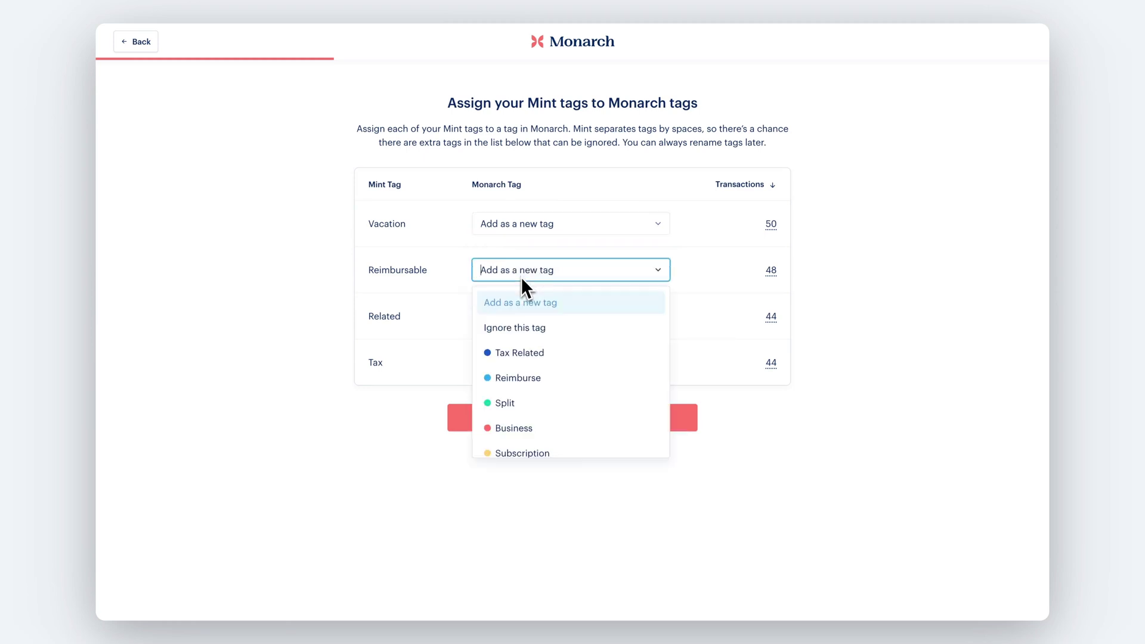
{"action": "left_click", "coordinate": [510, 378]}
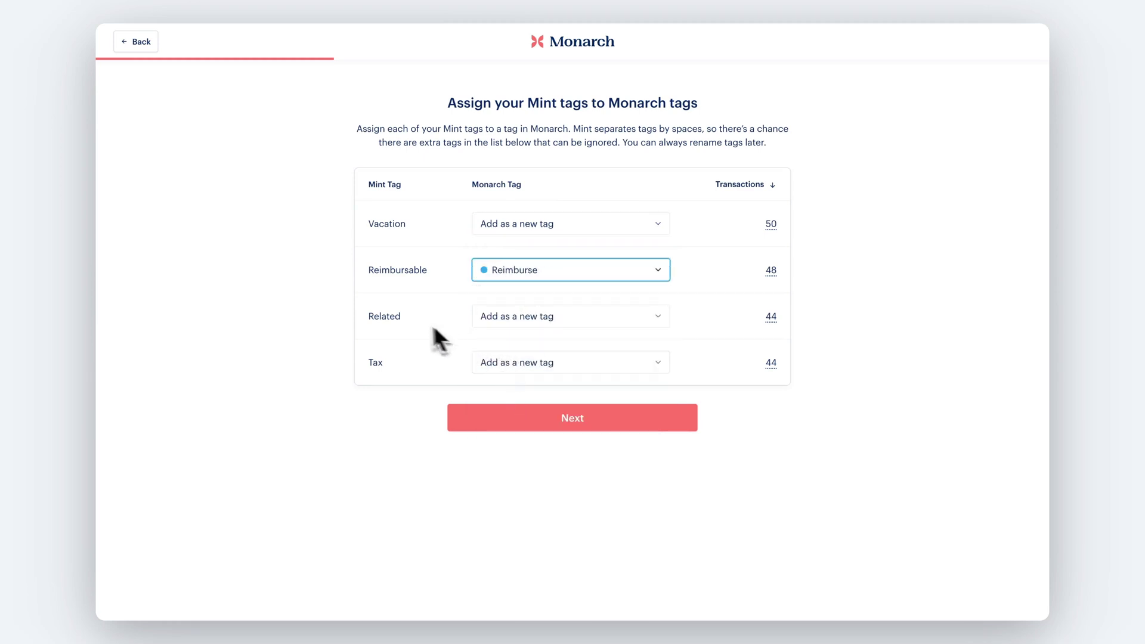
Ignore the Related tag and map Tax to Tax Related
{"action": "left_click", "coordinate": [488, 317]}
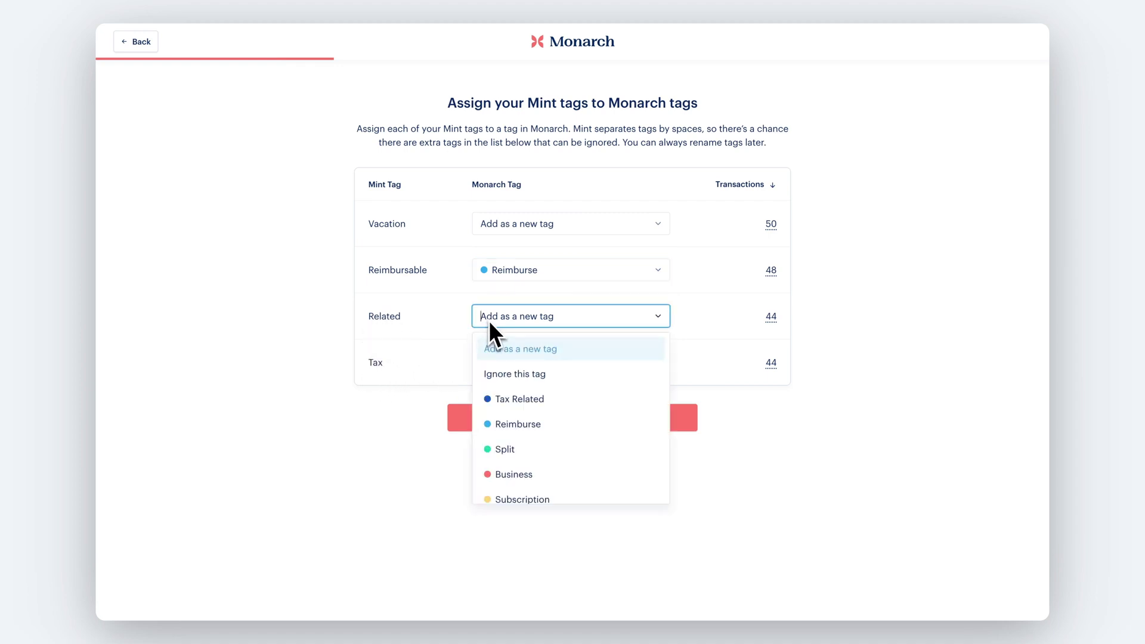
{"action": "left_click", "coordinate": [522, 373]}
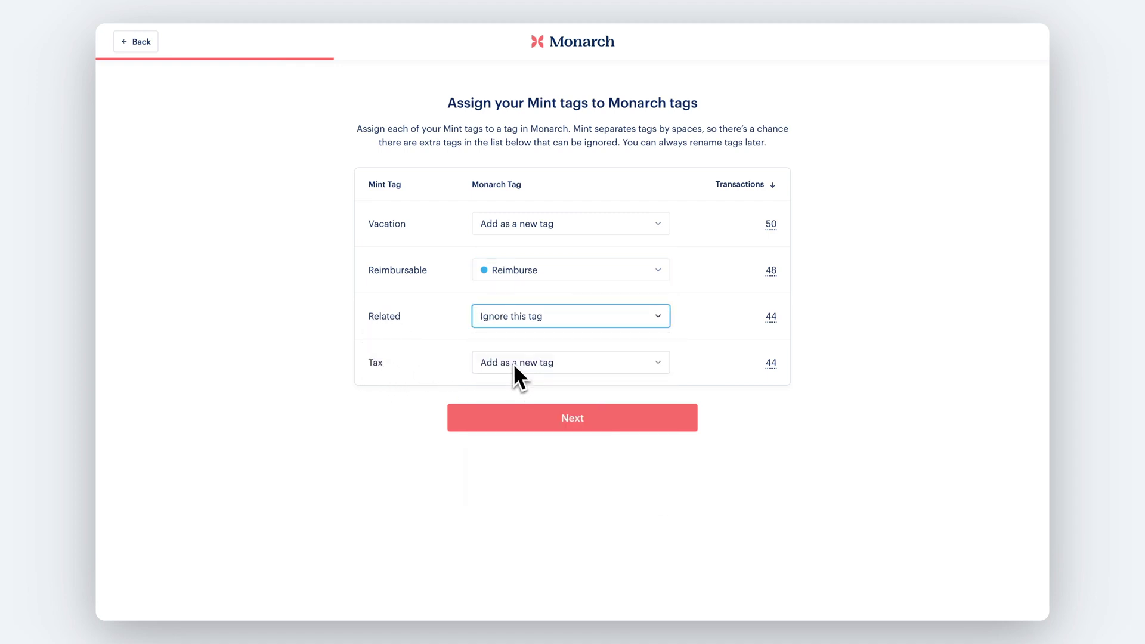
{"action": "left_click", "coordinate": [513, 363]}
{"action": "left_click", "coordinate": [516, 448]}
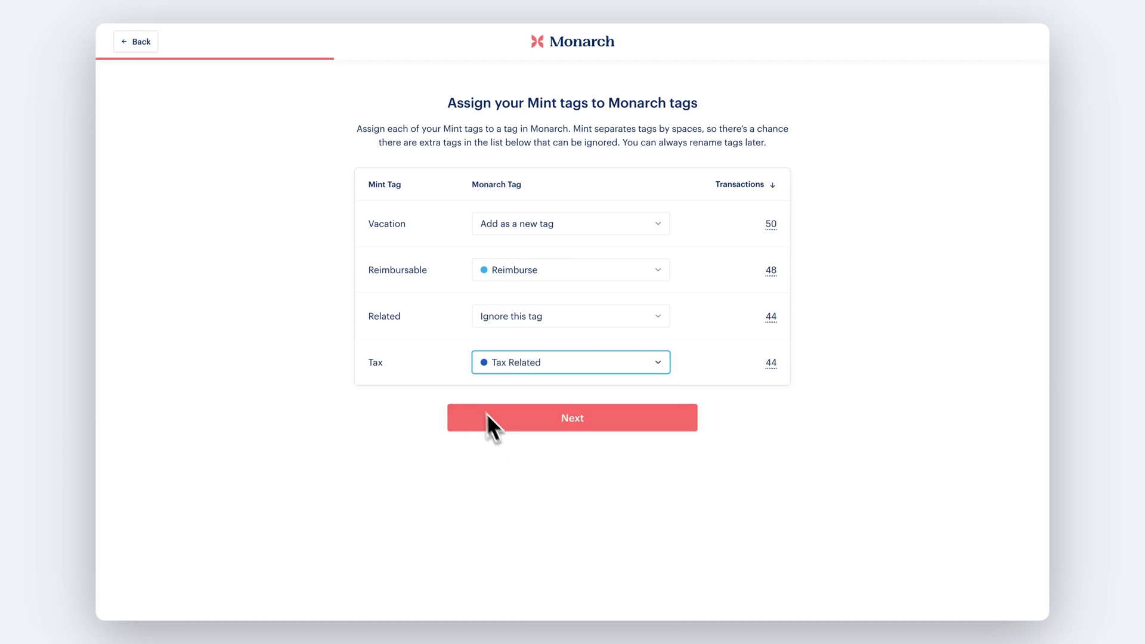
Map the Mint categories Restaurants and Fast Food to Restaurants & Bars
{"action": "left_click", "coordinate": [572, 431]}
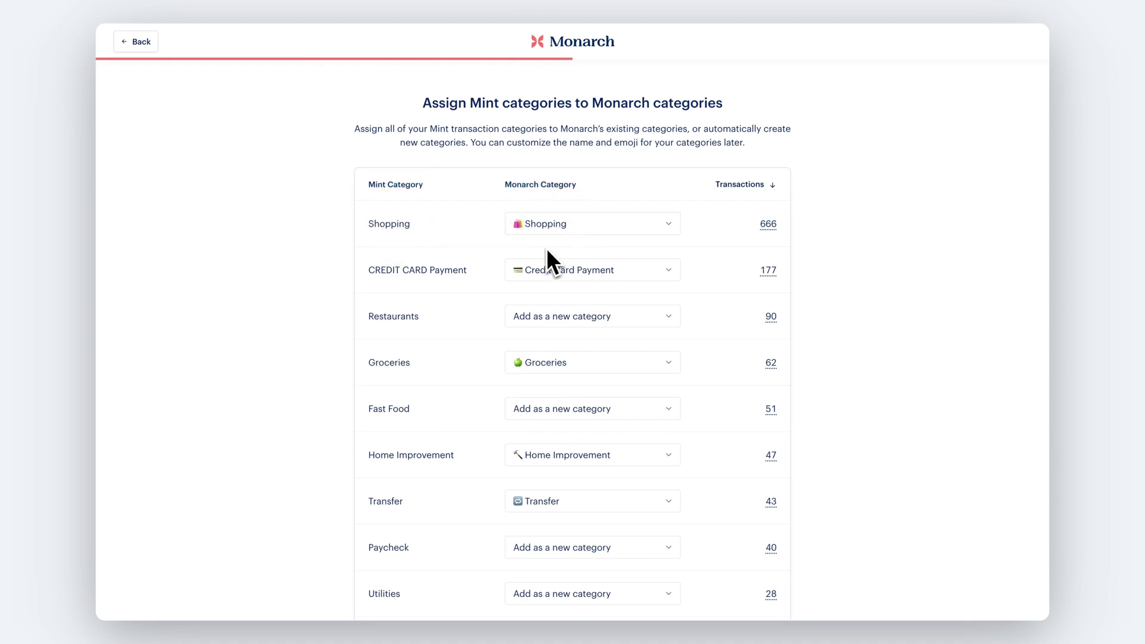
{"action": "scroll", "coordinate": [481, 321], "scroll_direction": "down", "scroll_amount": 1}
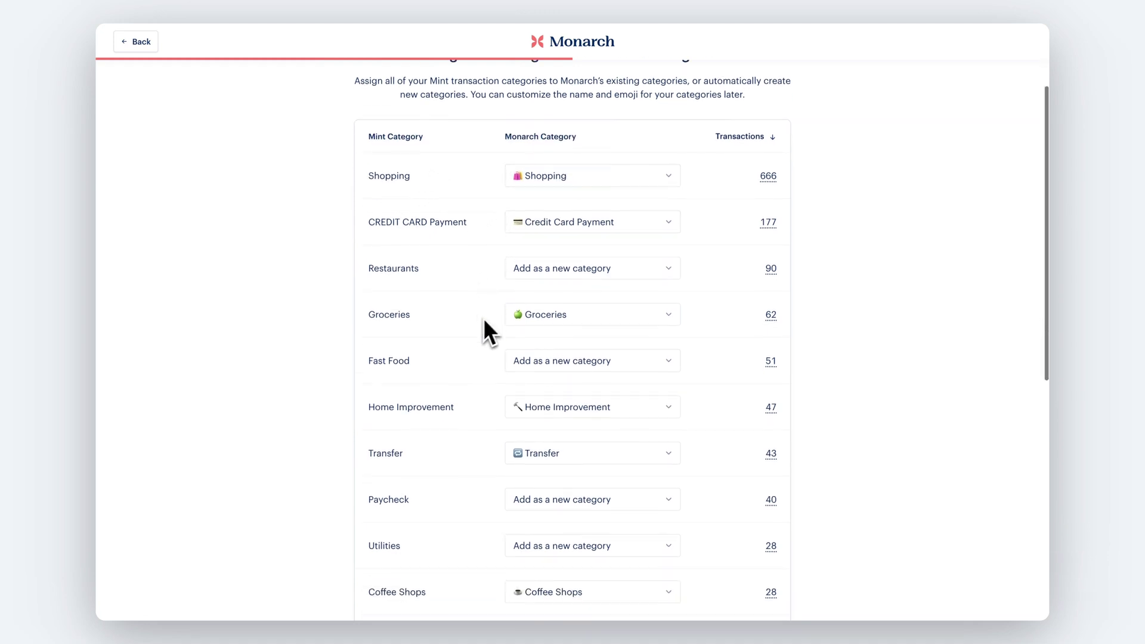
{"action": "left_click", "coordinate": [547, 272]}
{"action": "type", "text": "resta"}
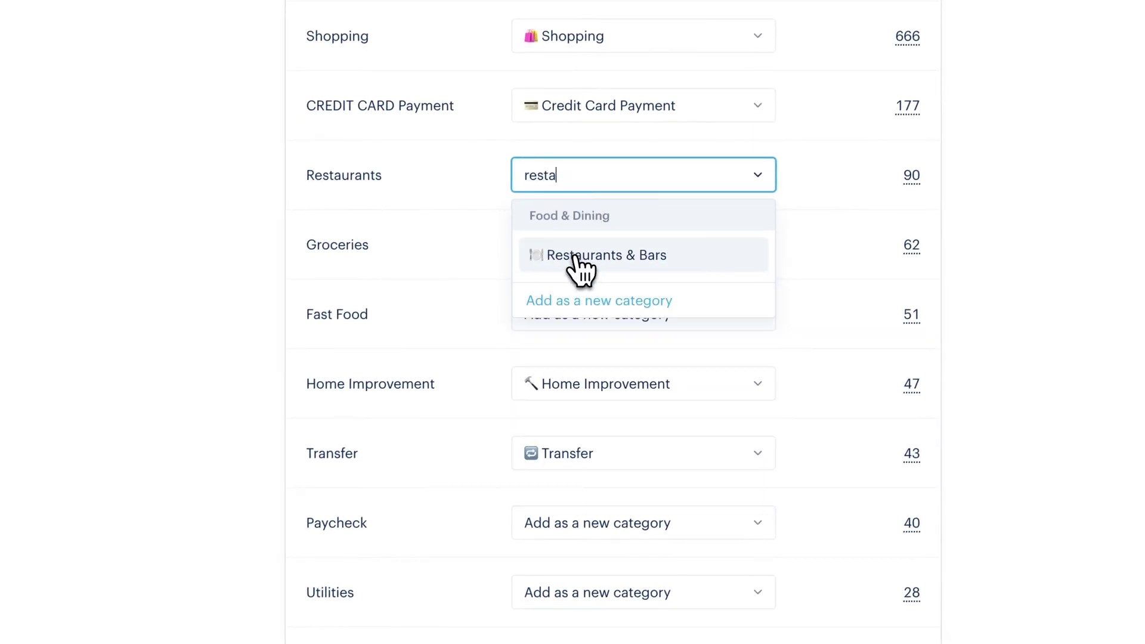
{"action": "left_click", "coordinate": [579, 255]}
{"action": "scroll", "coordinate": [468, 301], "scroll_direction": "down", "scroll_amount": 3}
{"action": "left_click", "coordinate": [583, 174]}
{"action": "type", "text": "resta"}
{"action": "left_click", "coordinate": [586, 257]}
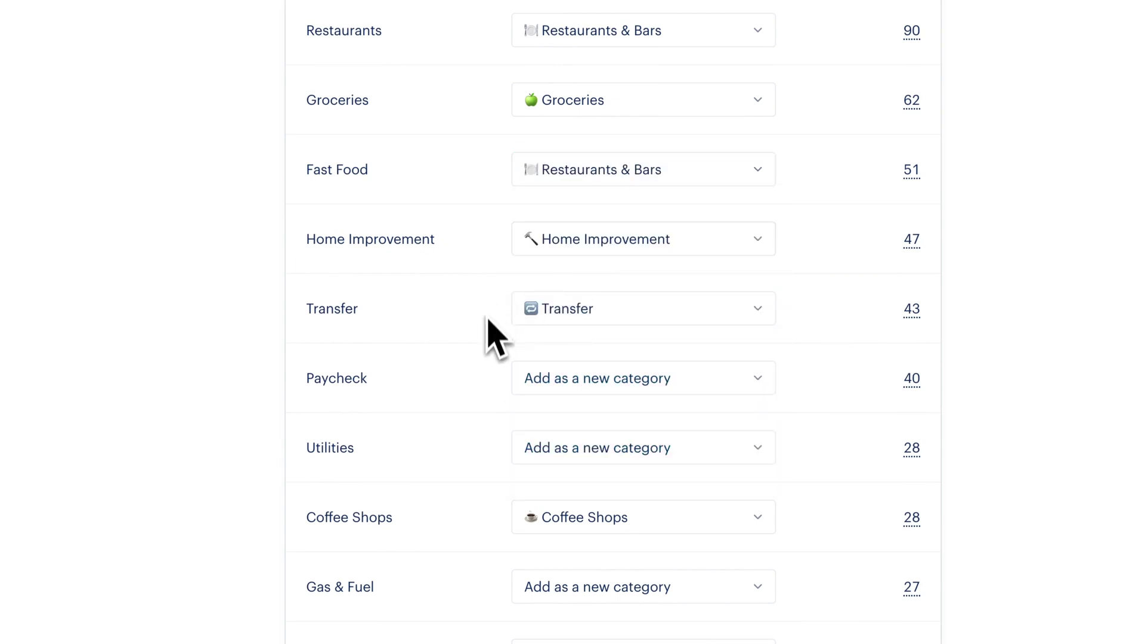
Map Paycheck to Paychecks and Utilities to Gas & Electric
{"action": "scroll", "coordinate": [493, 327], "scroll_direction": "down", "scroll_amount": 1}
{"action": "left_click", "coordinate": [567, 322]}
{"action": "left_click", "coordinate": [576, 395]}
{"action": "left_click", "coordinate": [570, 394]}
{"action": "type", "text": "gas"}
{"action": "scroll", "coordinate": [578, 513], "scroll_direction": "down", "scroll_amount": 1}
{"action": "left_click", "coordinate": [577, 516]}
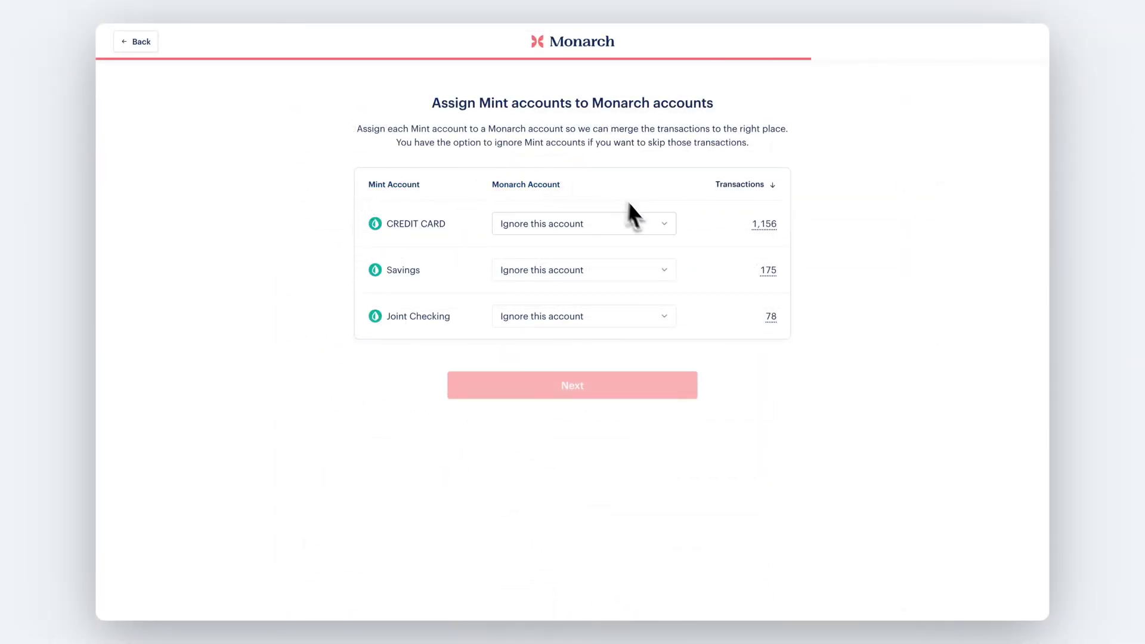
Assign CREDIT CARD, Savings and Joint Checking to Joint Credit Card, Joint Savings and Joint Checking
{"action": "left_click", "coordinate": [575, 230]}
{"action": "type", "text": "cred"}
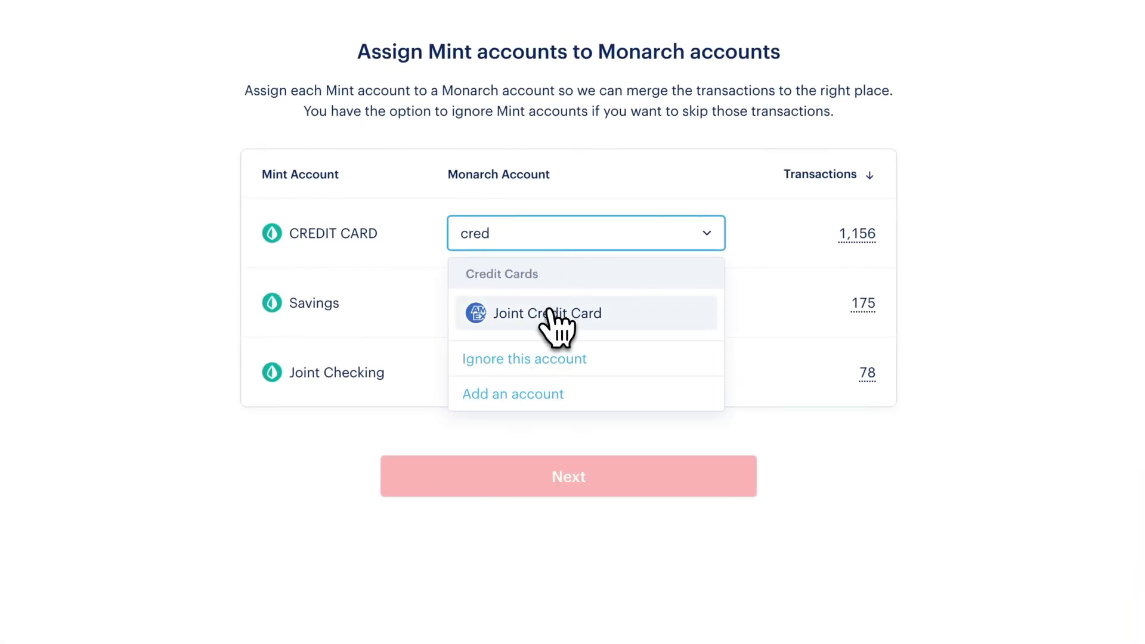
{"action": "left_click", "coordinate": [554, 313]}
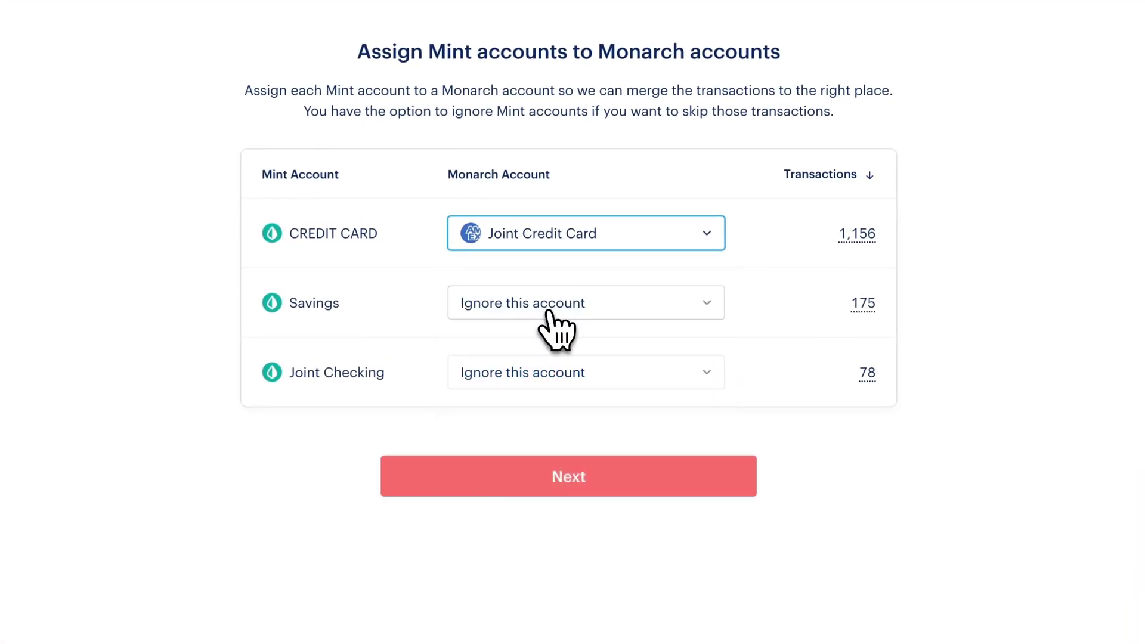
{"action": "left_click", "coordinate": [519, 312]}
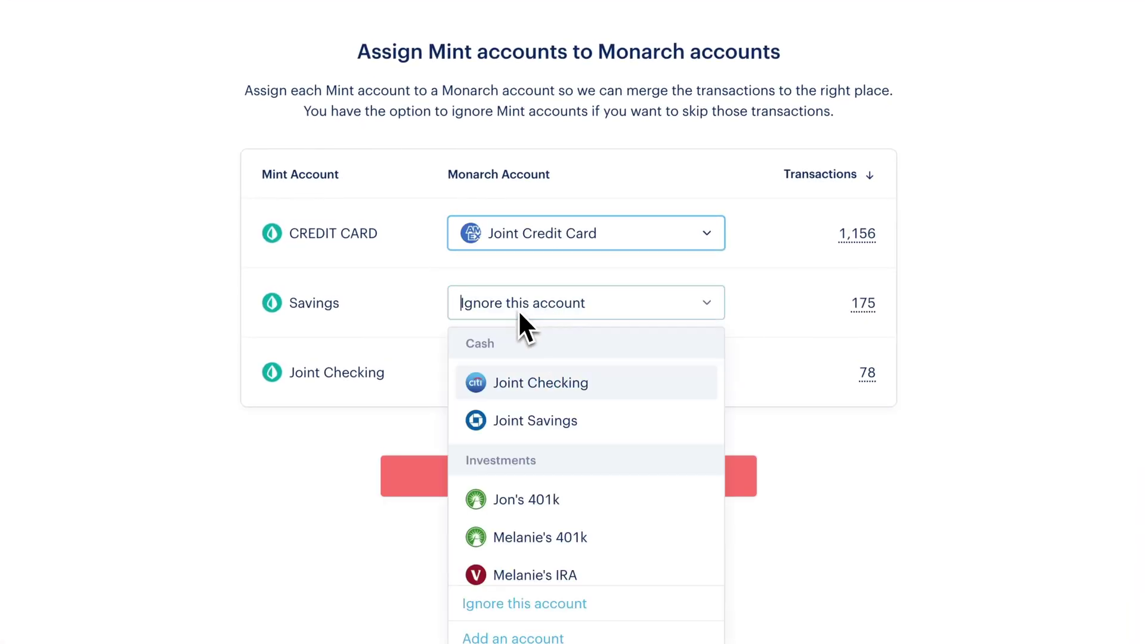
{"action": "left_click", "coordinate": [531, 422]}
{"action": "left_click", "coordinate": [503, 382]}
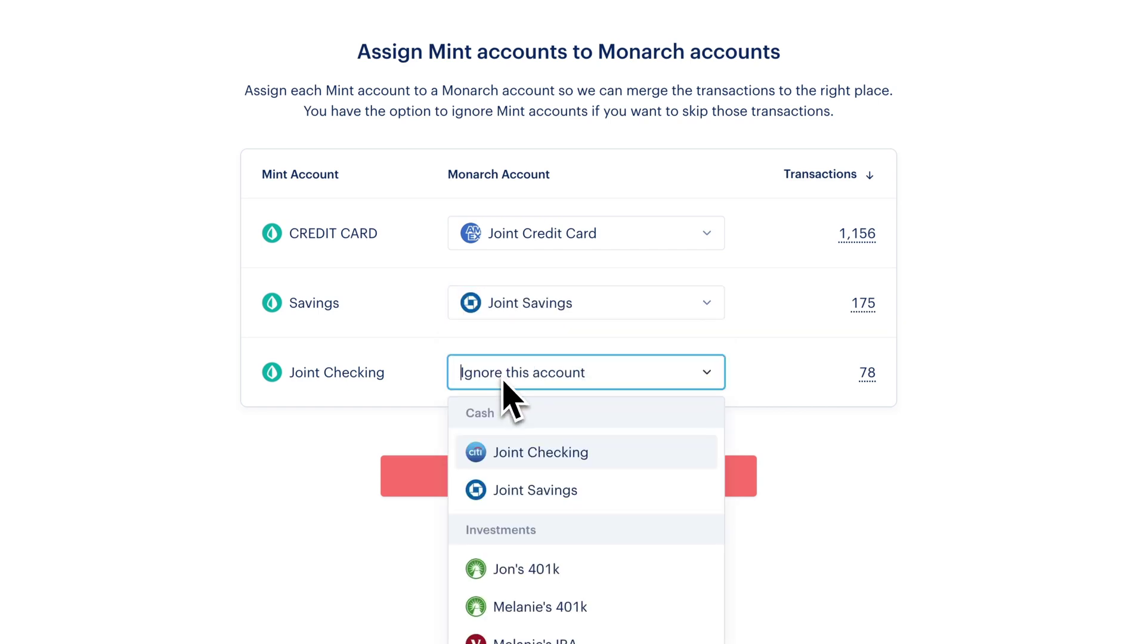
{"action": "left_click", "coordinate": [532, 454]}
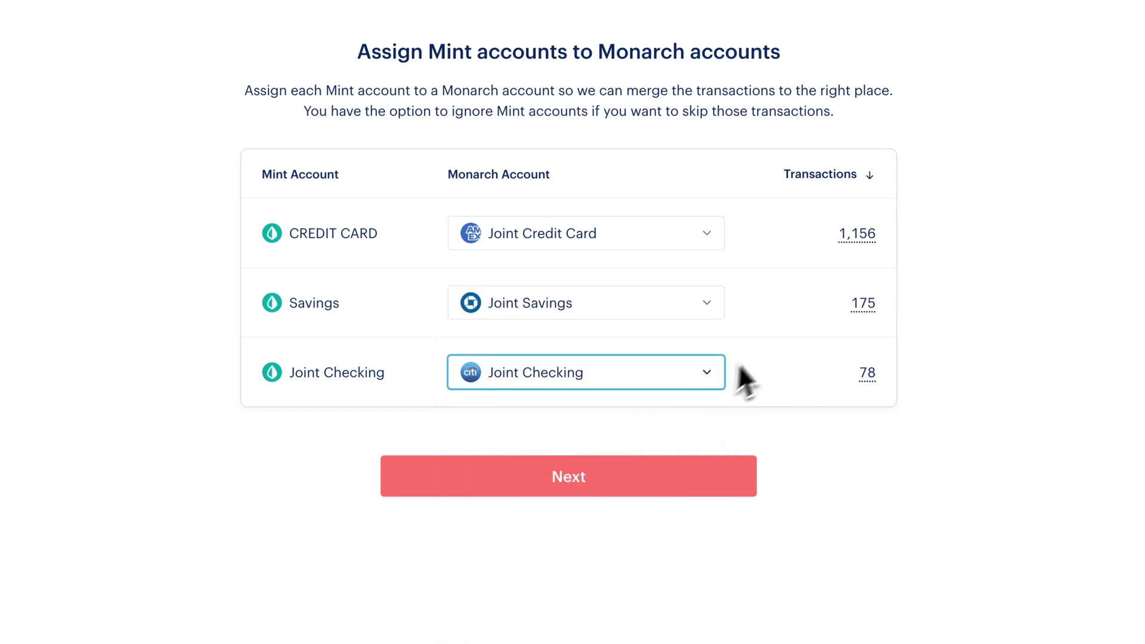
Preview the CREDIT CARD account's 1,156 transactions, then confirm the account assignments
{"action": "left_click", "coordinate": [857, 235]}
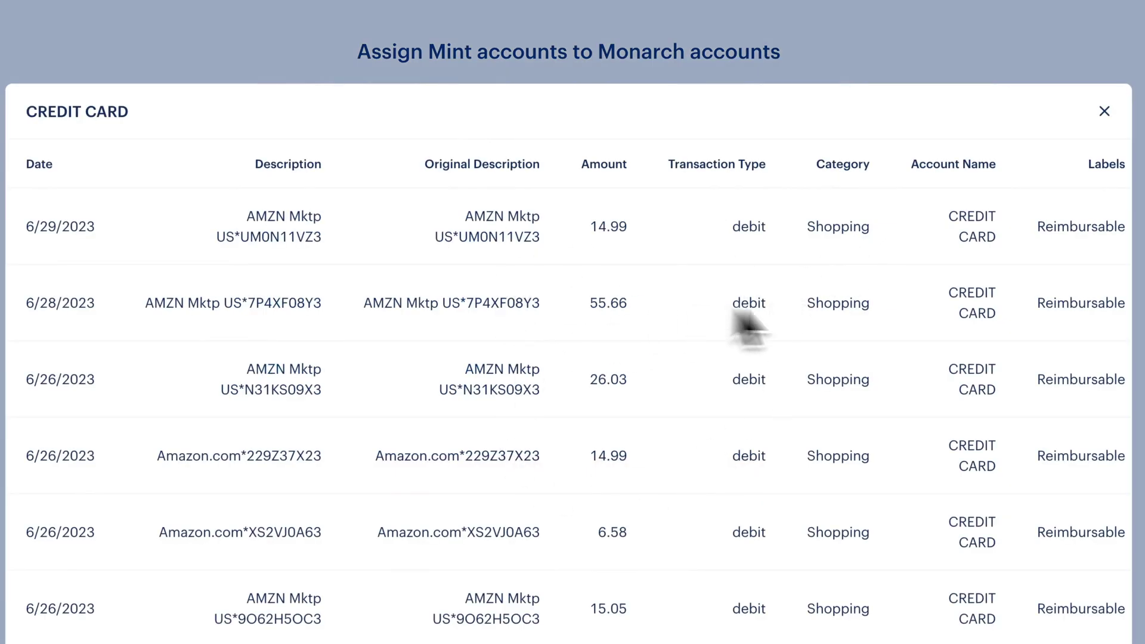
{"action": "left_click", "coordinate": [1105, 113]}
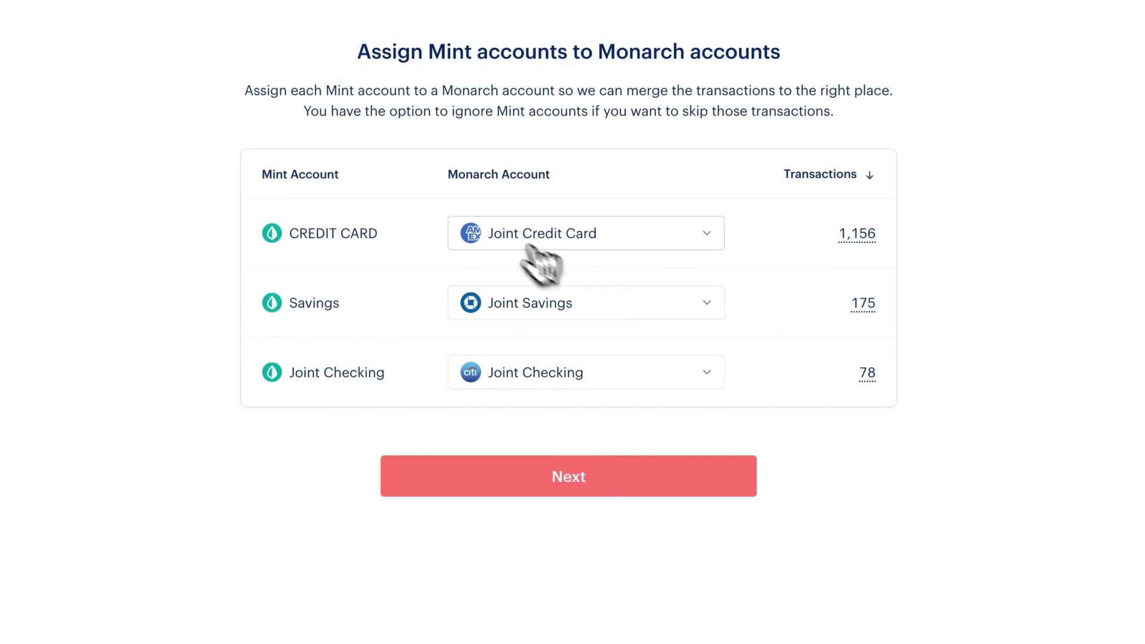
{"action": "left_click", "coordinate": [495, 490]}
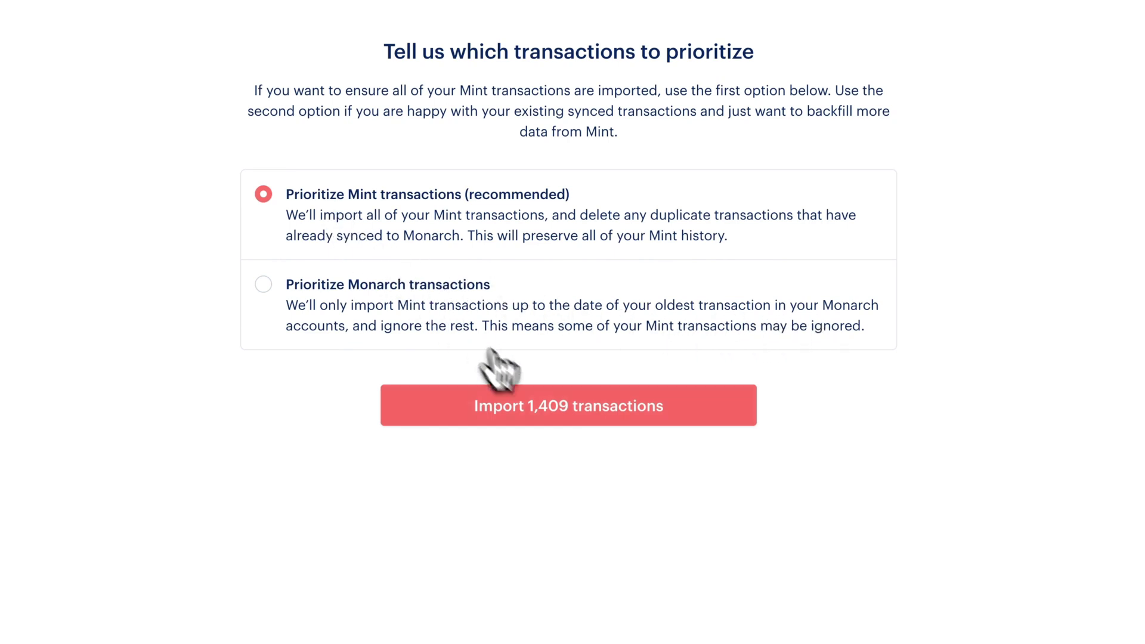
Import the 1,409 transactions with Prioritize Mint transactions kept selected
{"action": "left_click", "coordinate": [568, 419]}
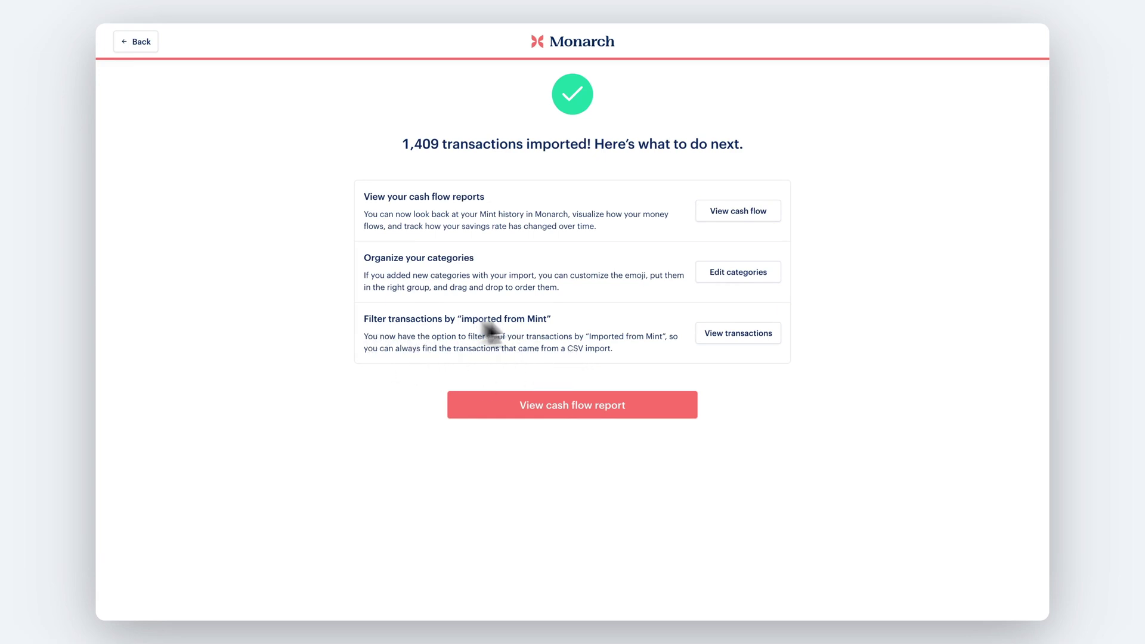
View the Mint-imported transactions, dismiss the Upload complete notice and collapse More options
{"action": "left_click", "coordinate": [750, 336]}
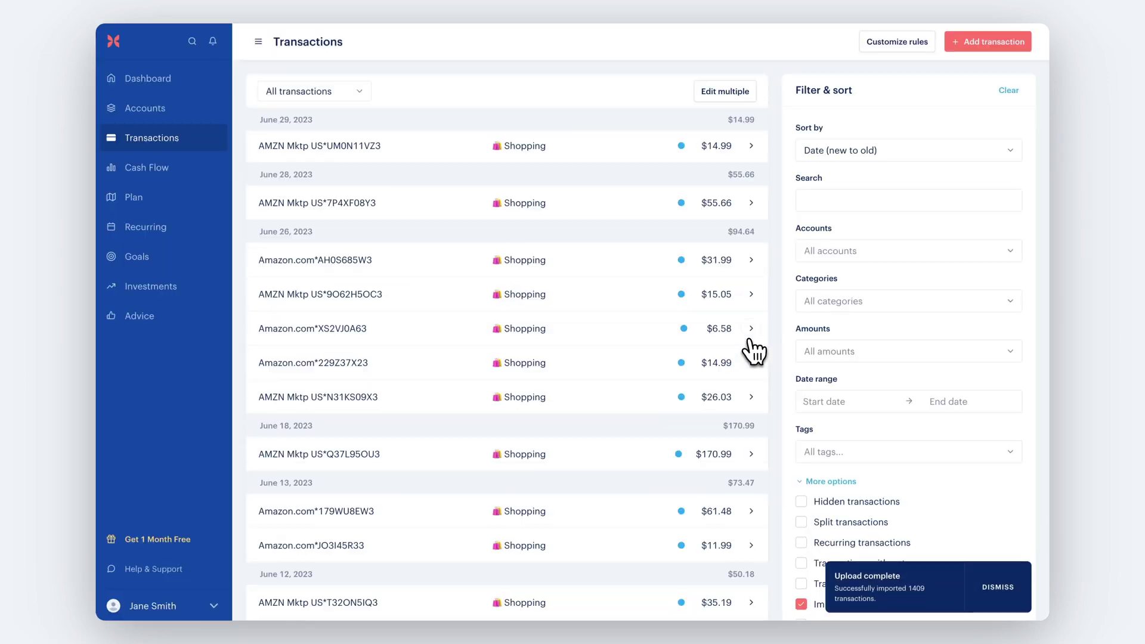
{"action": "left_click", "coordinate": [998, 590]}
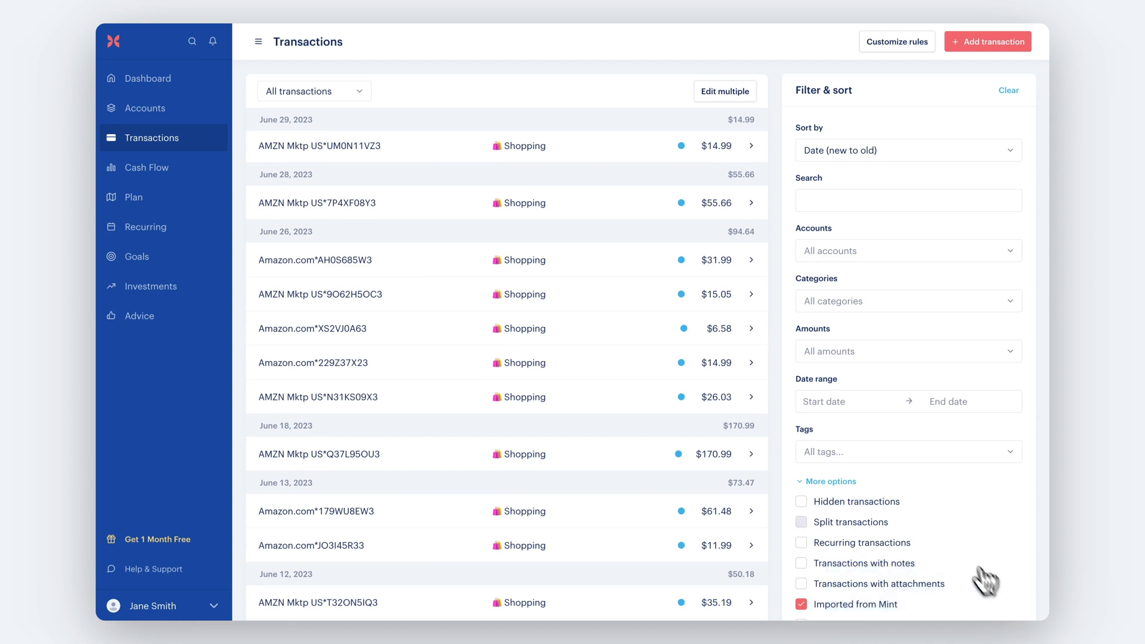
{"action": "scroll", "coordinate": [888, 495], "scroll_direction": "down", "scroll_amount": 1}
{"action": "scroll", "coordinate": [883, 484], "scroll_direction": "down", "scroll_amount": 3}
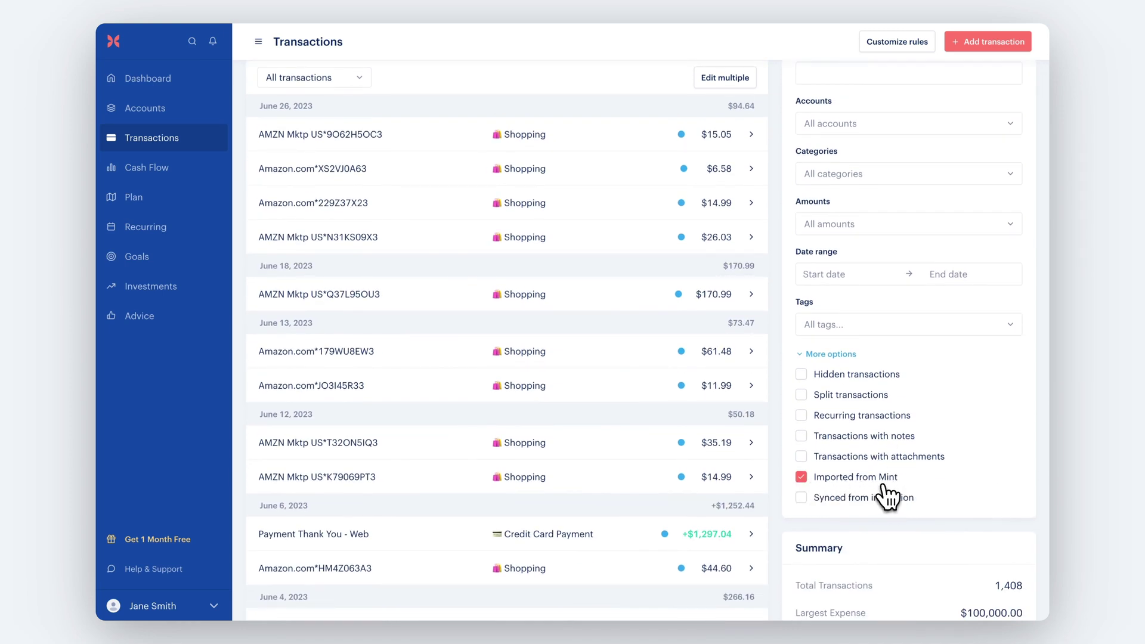
{"action": "left_click", "coordinate": [830, 355]}
{"action": "left_click", "coordinate": [182, 608]}
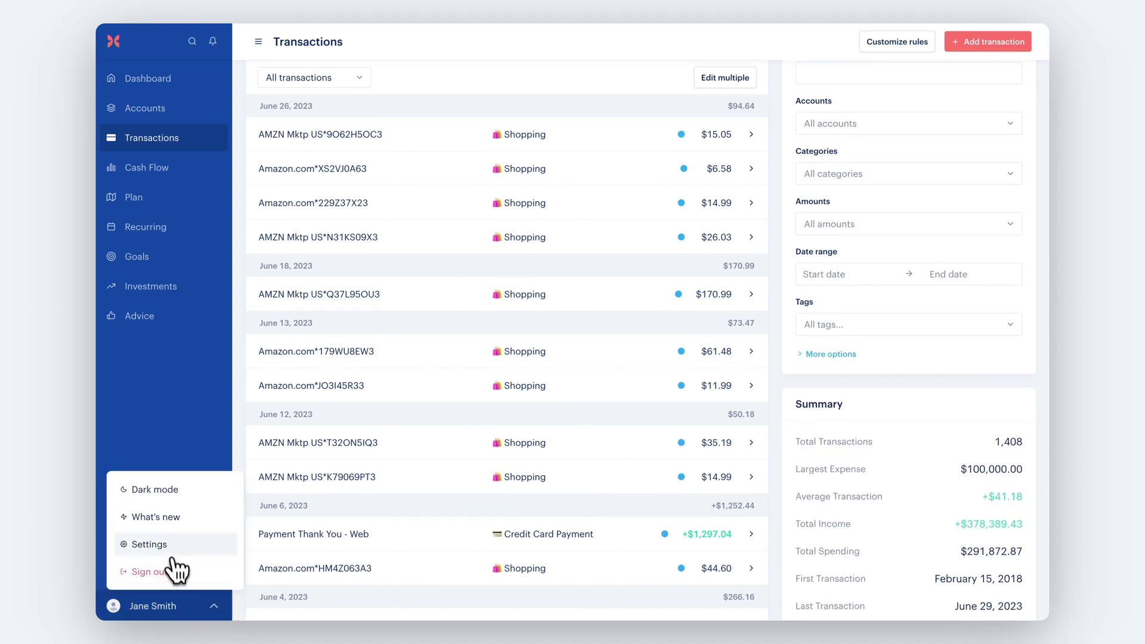
Open Settings > Categories and close the income categories introduction
{"action": "left_click", "coordinate": [167, 544]}
{"action": "left_click", "coordinate": [292, 404]}
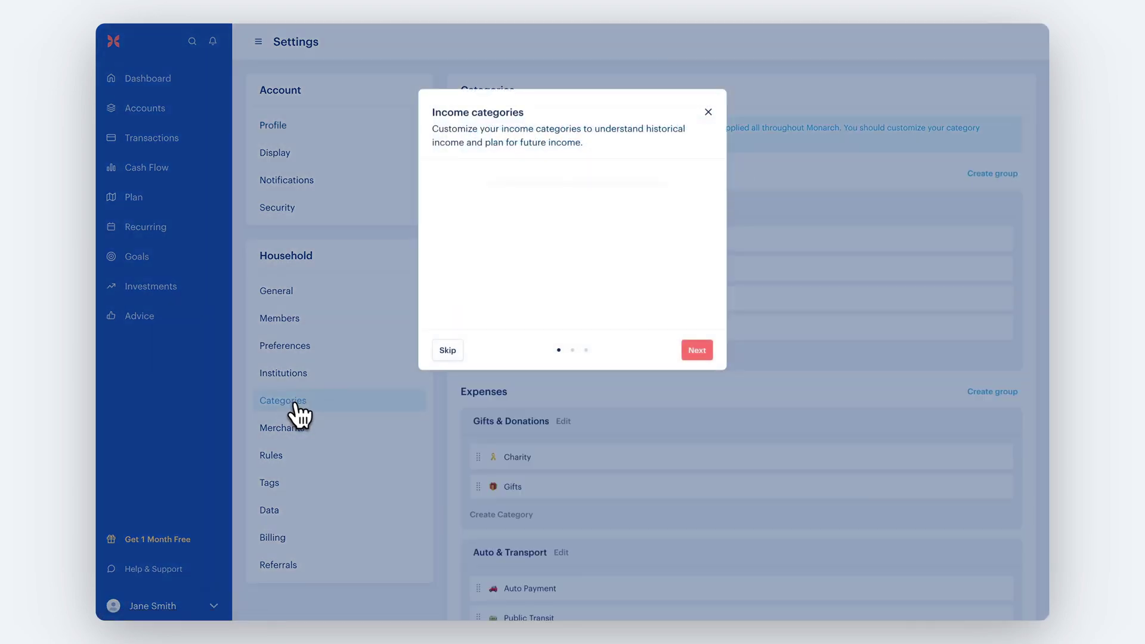
{"action": "left_click", "coordinate": [708, 114]}
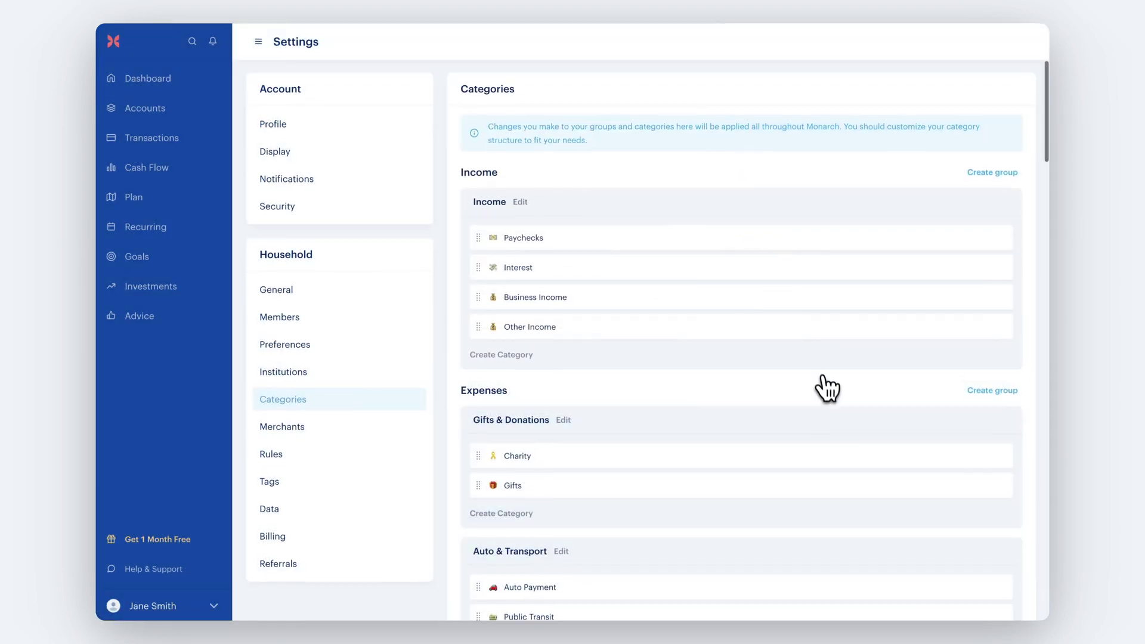
{"action": "scroll", "coordinate": [824, 390], "scroll_direction": "down", "scroll_amount": 5}
{"action": "scroll", "coordinate": [824, 391], "scroll_direction": "down", "scroll_amount": 6}
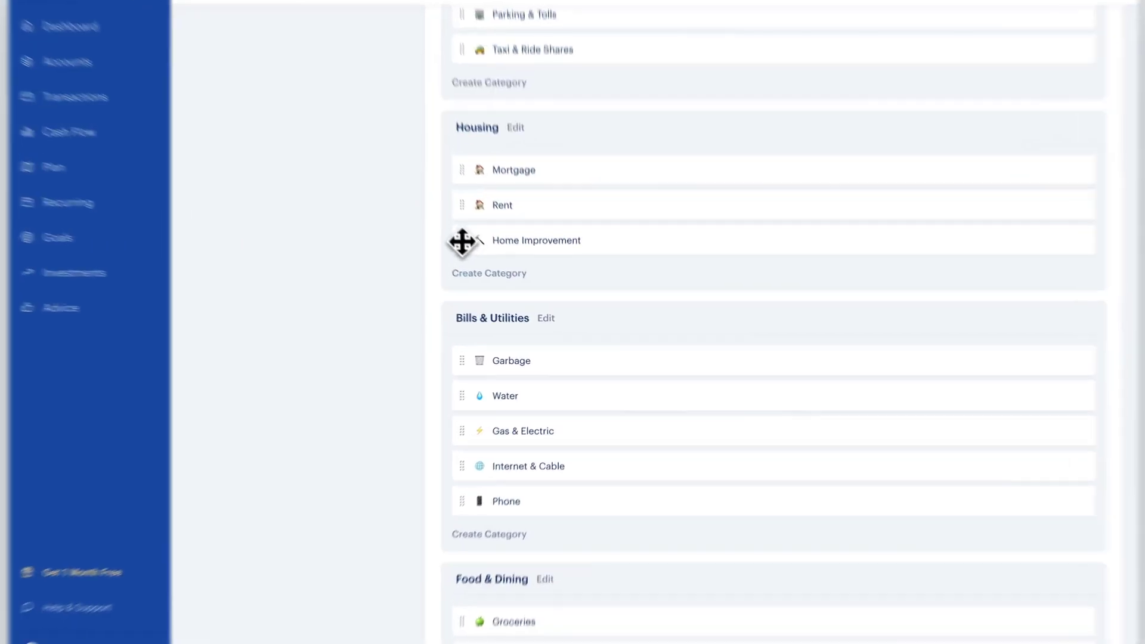
Drag Home Improvement above Rent and the Food & Dining group above Bills & Utilities
{"action": "left_click_drag", "start_coordinate": [480, 260], "coordinate": [474, 222]}
{"action": "left_click_drag", "start_coordinate": [429, 152], "coordinate": [427, 148]}
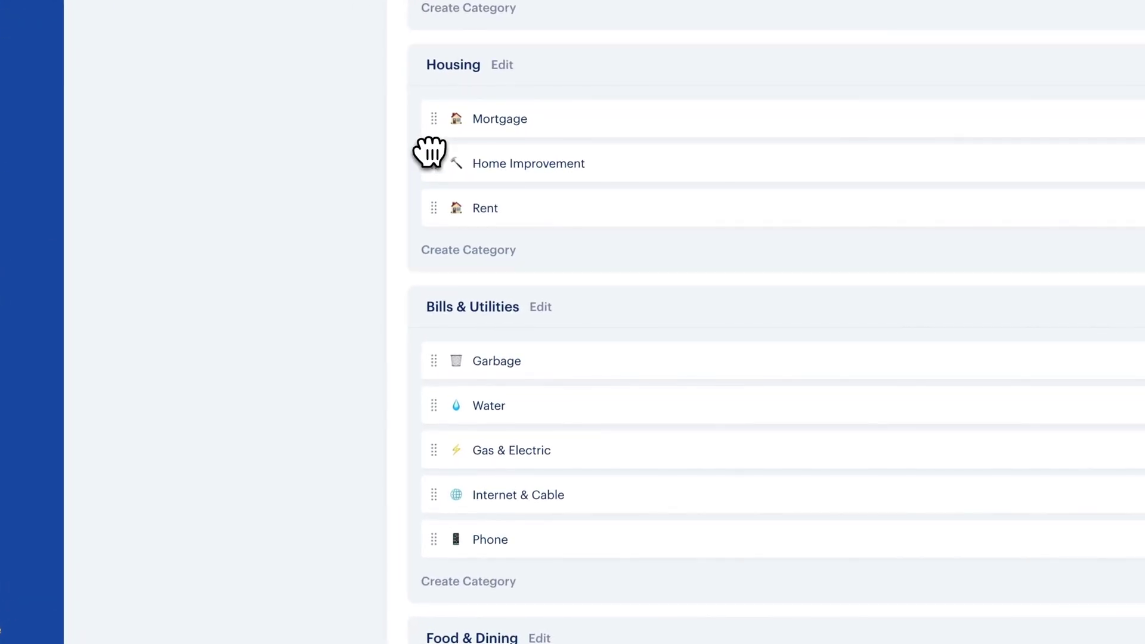
{"action": "scroll", "coordinate": [684, 421], "scroll_direction": "down", "scroll_amount": 3}
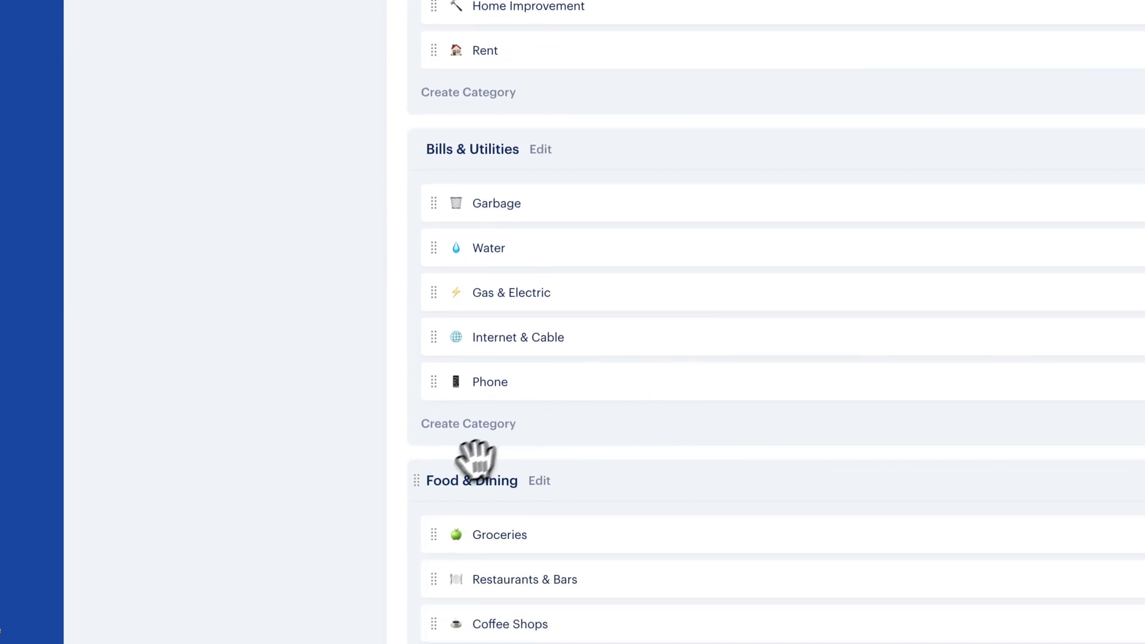
{"action": "left_click_drag", "start_coordinate": [424, 481], "coordinate": [429, 199]}
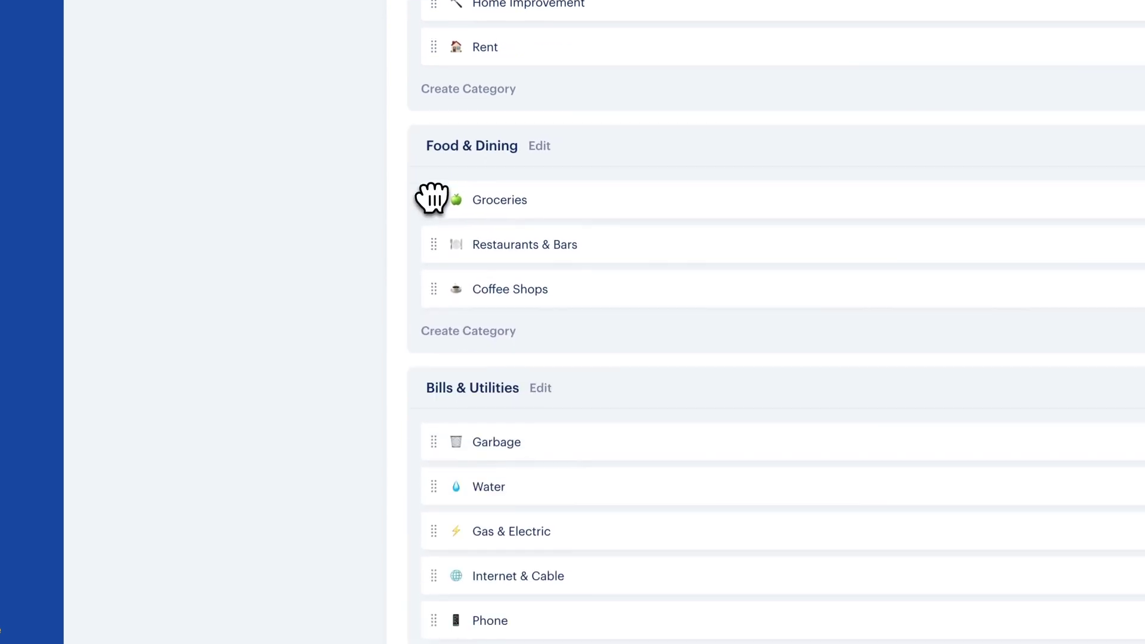